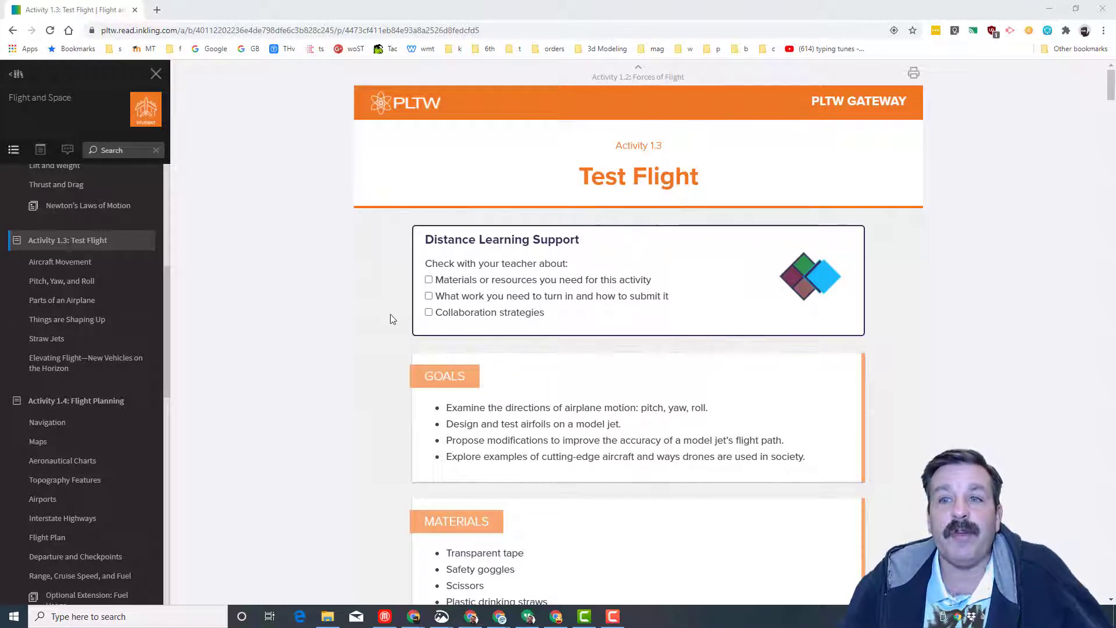
pyautogui.scroll(-1, 423, 294)
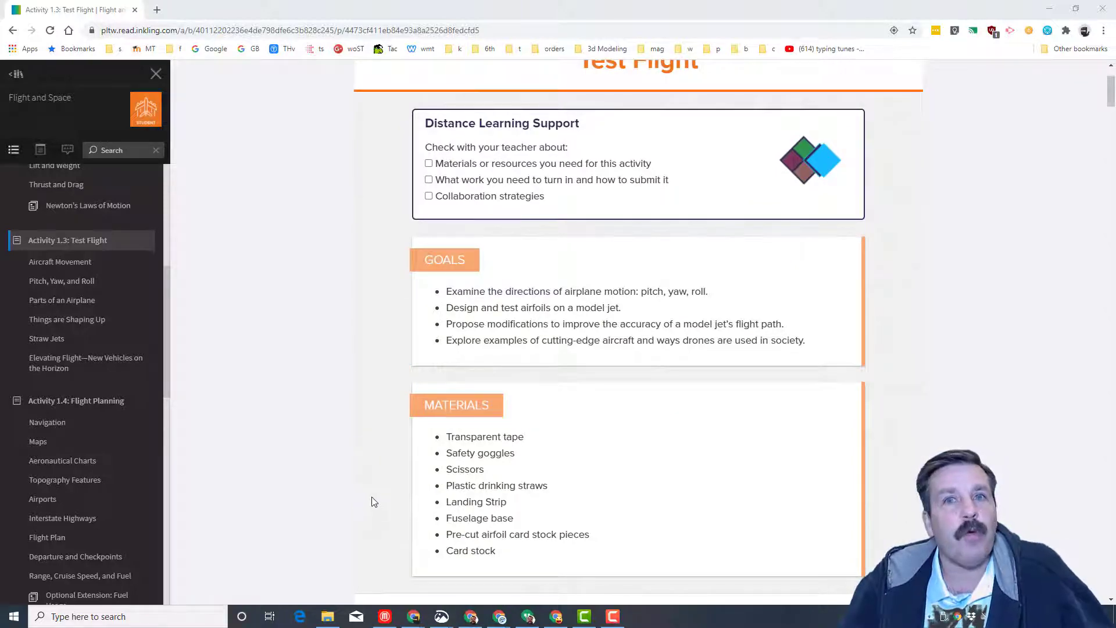
pyautogui.scroll(-2, 370, 497)
pyautogui.scroll(-1, 369, 485)
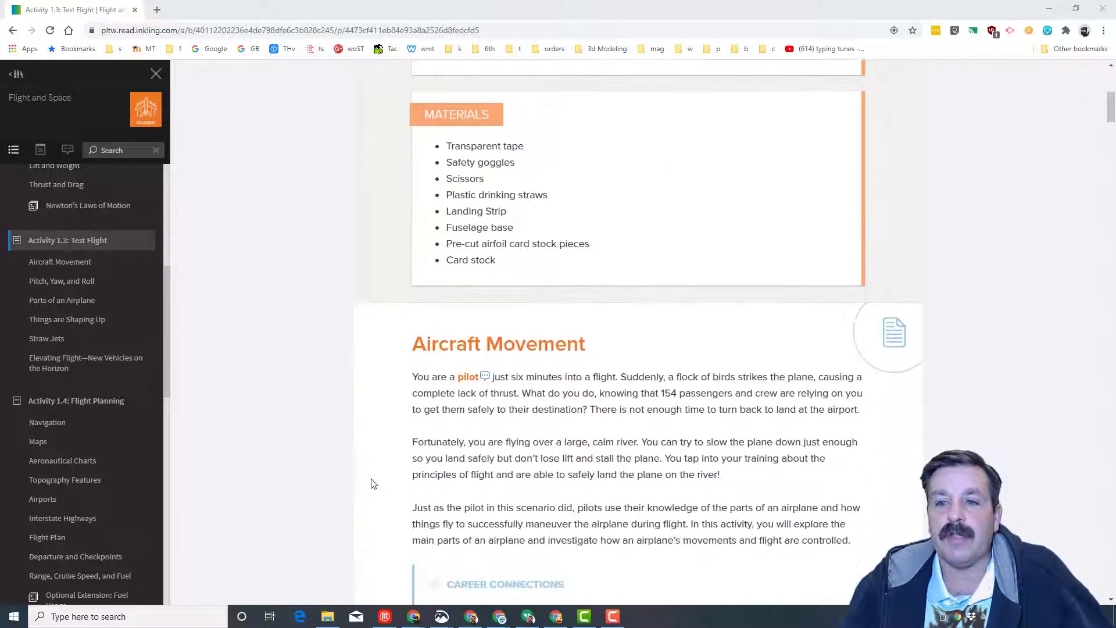
pyautogui.scroll(-1, 370, 475)
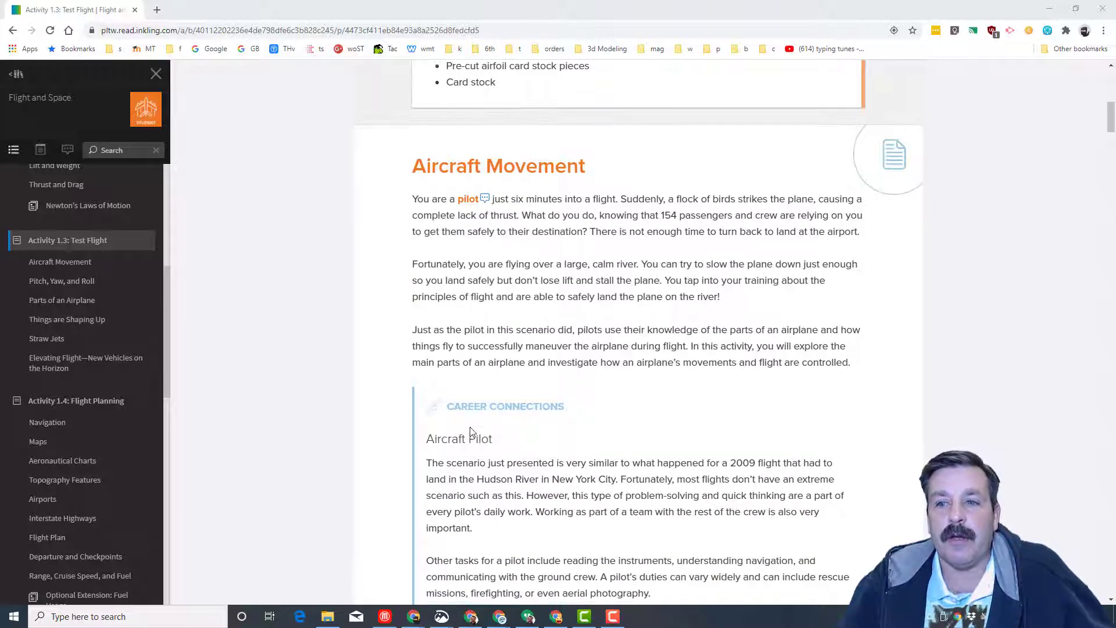
pyautogui.scroll(-1, 472, 418)
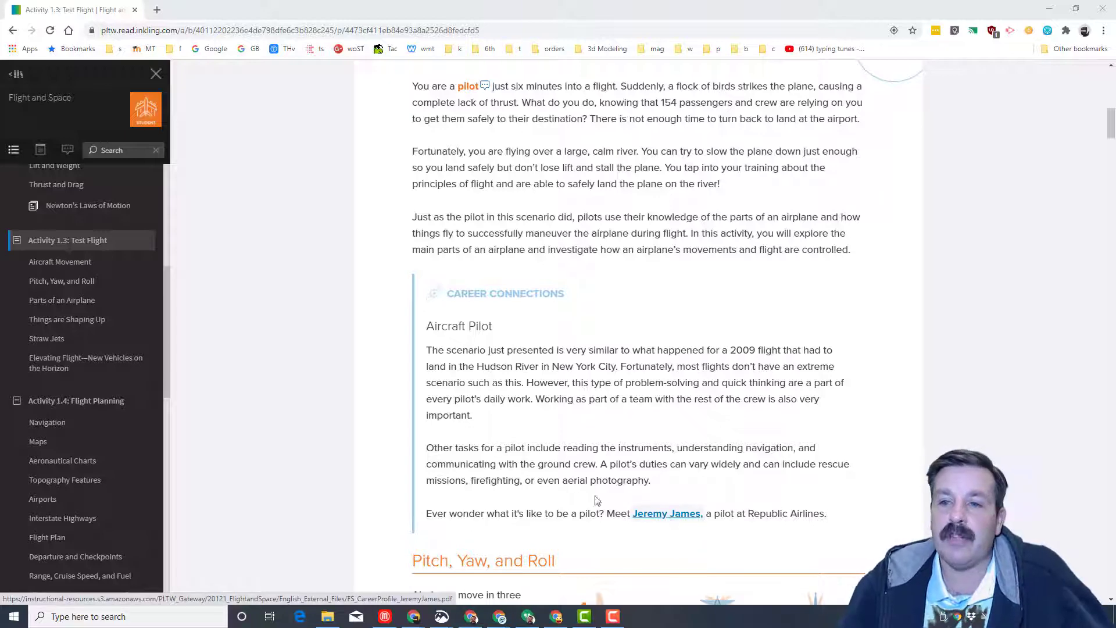
pyautogui.scroll(-3, 574, 458)
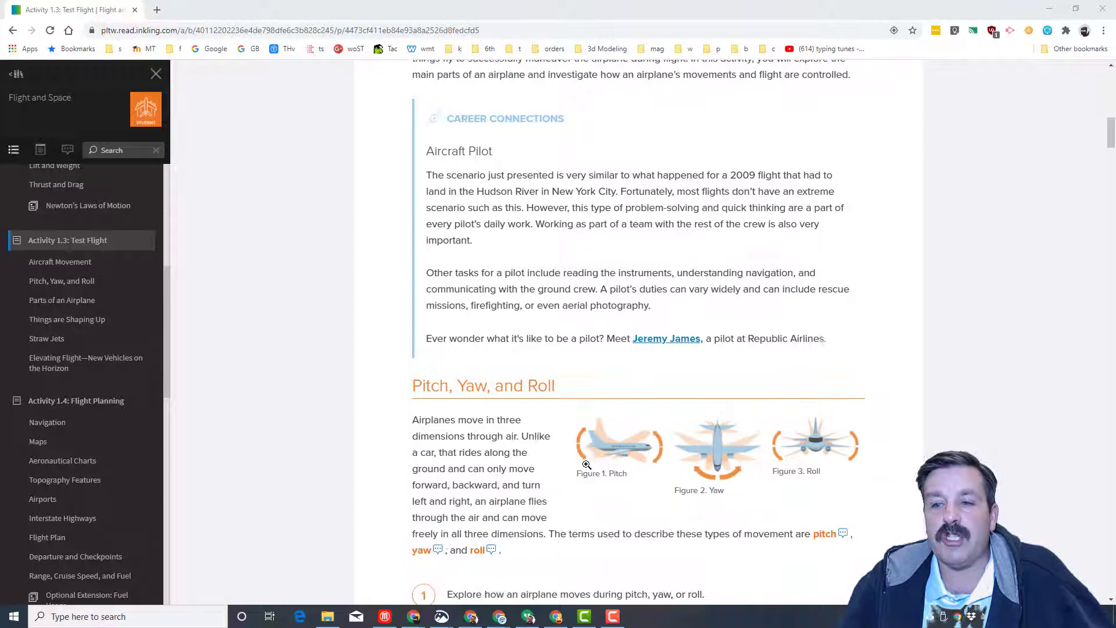
pyautogui.scroll(-1, 576, 455)
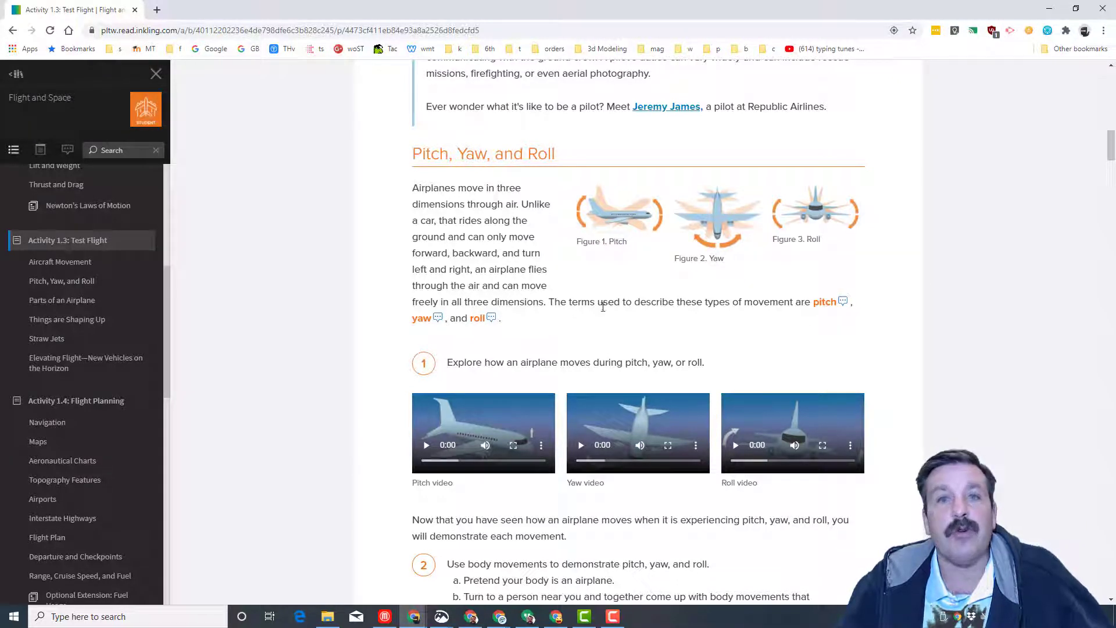
pyautogui.scroll(-1, 601, 307)
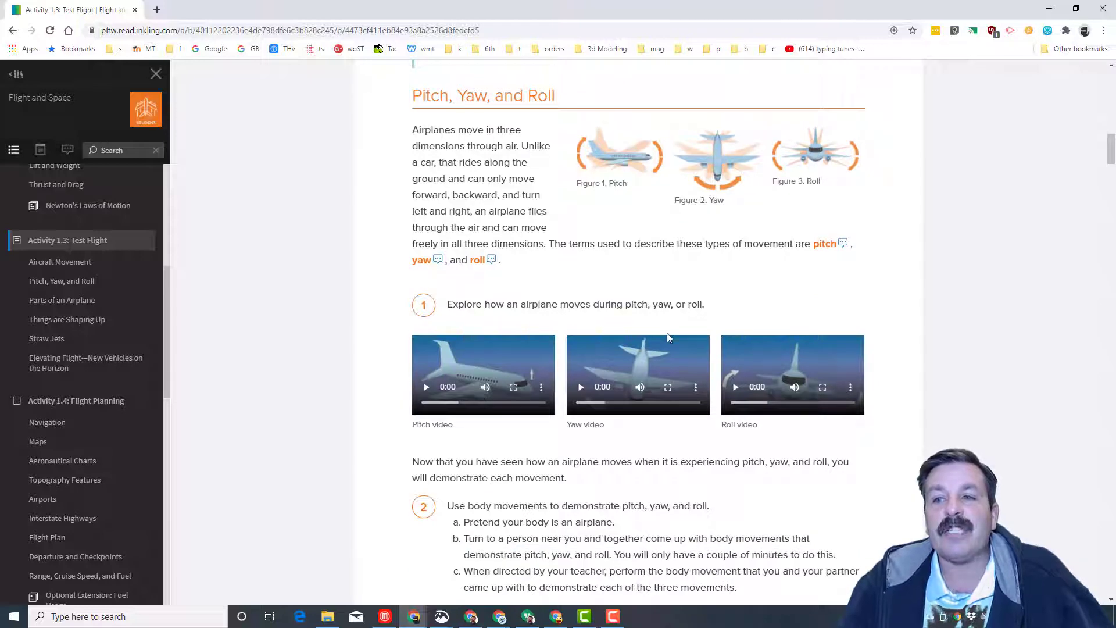
pyautogui.scroll(-2, 498, 492)
pyautogui.scroll(-2, 504, 462)
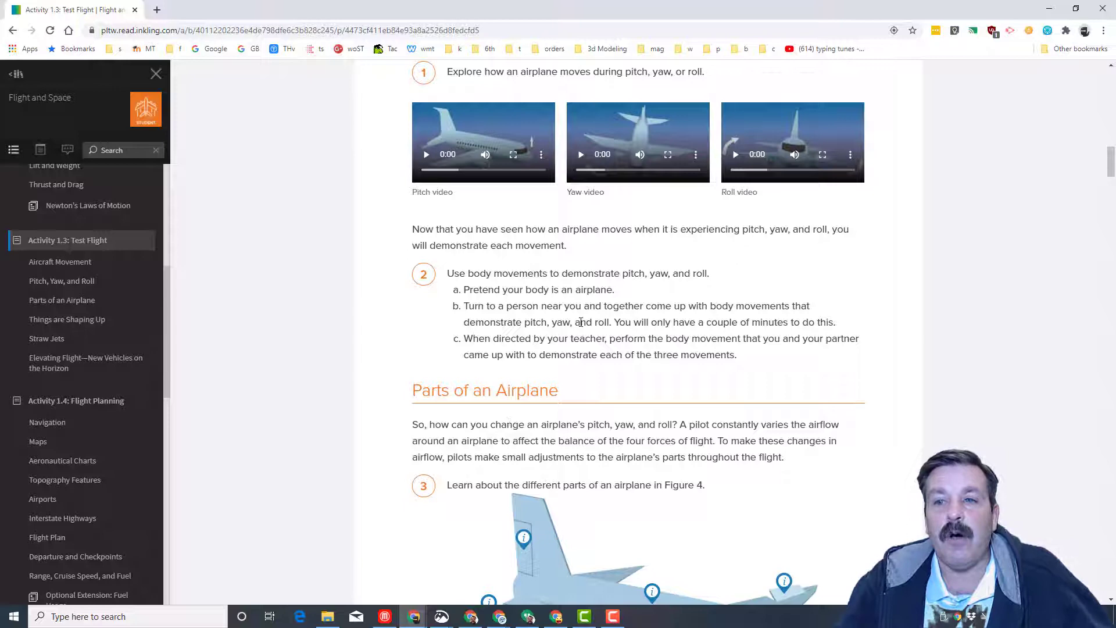
pyautogui.scroll(-3, 580, 321)
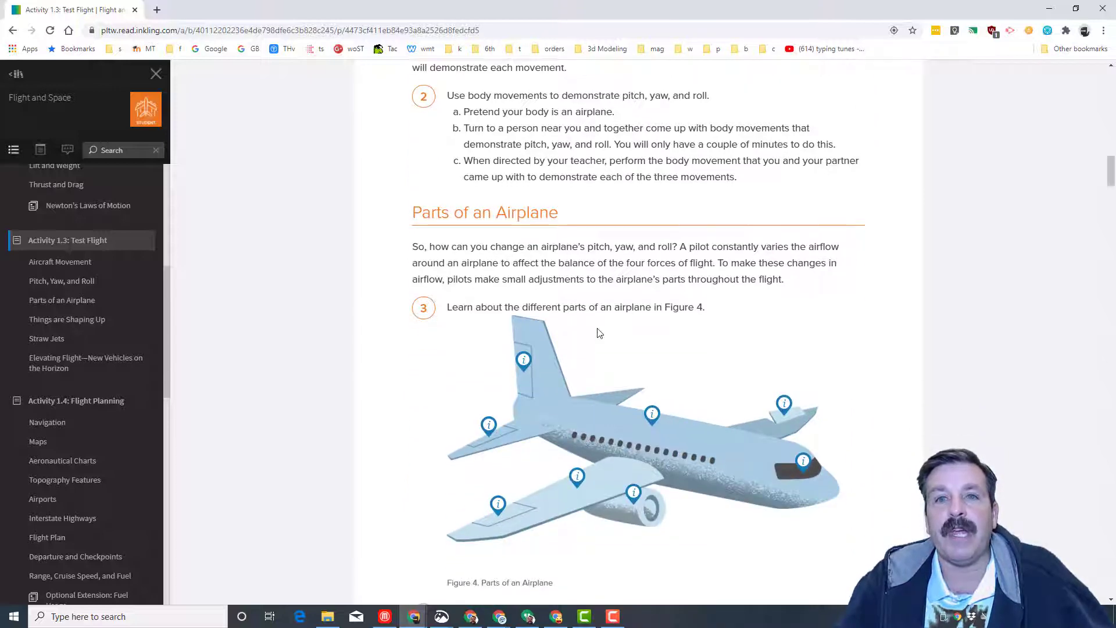
pyautogui.scroll(-4, 594, 320)
pyautogui.scroll(-2, 596, 318)
pyautogui.scroll(2, 596, 316)
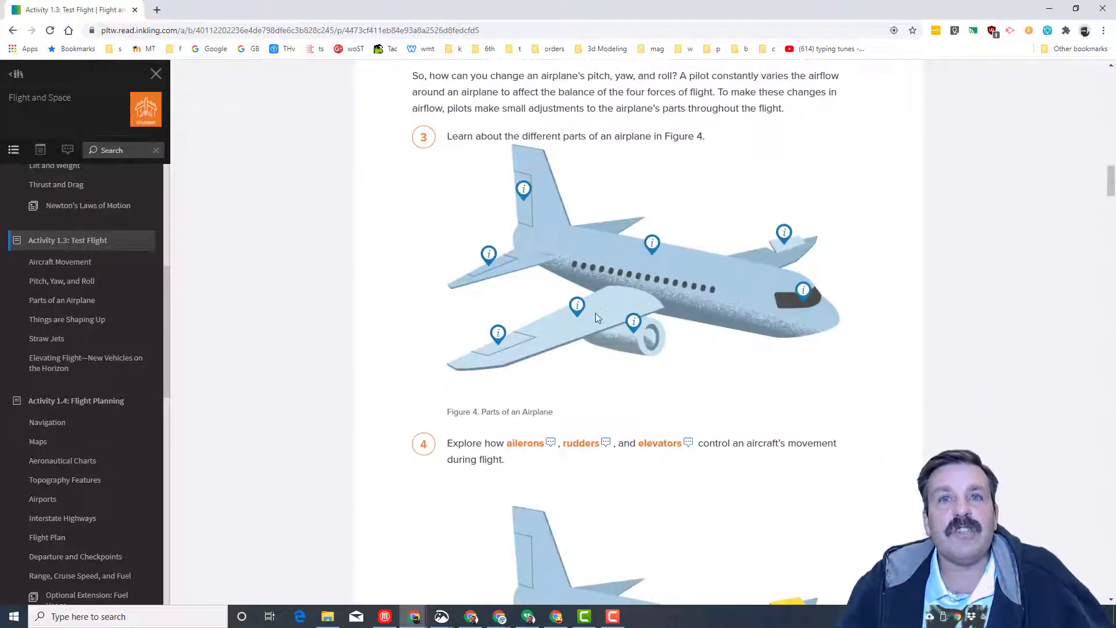
pyautogui.scroll(2, 595, 313)
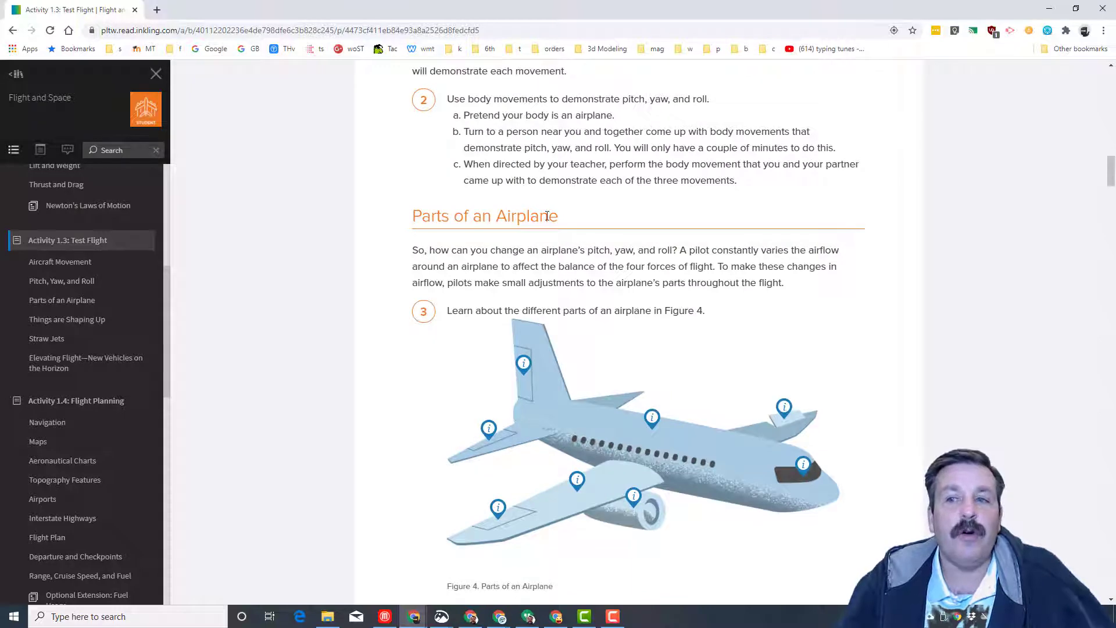
pyautogui.scroll(2, 545, 223)
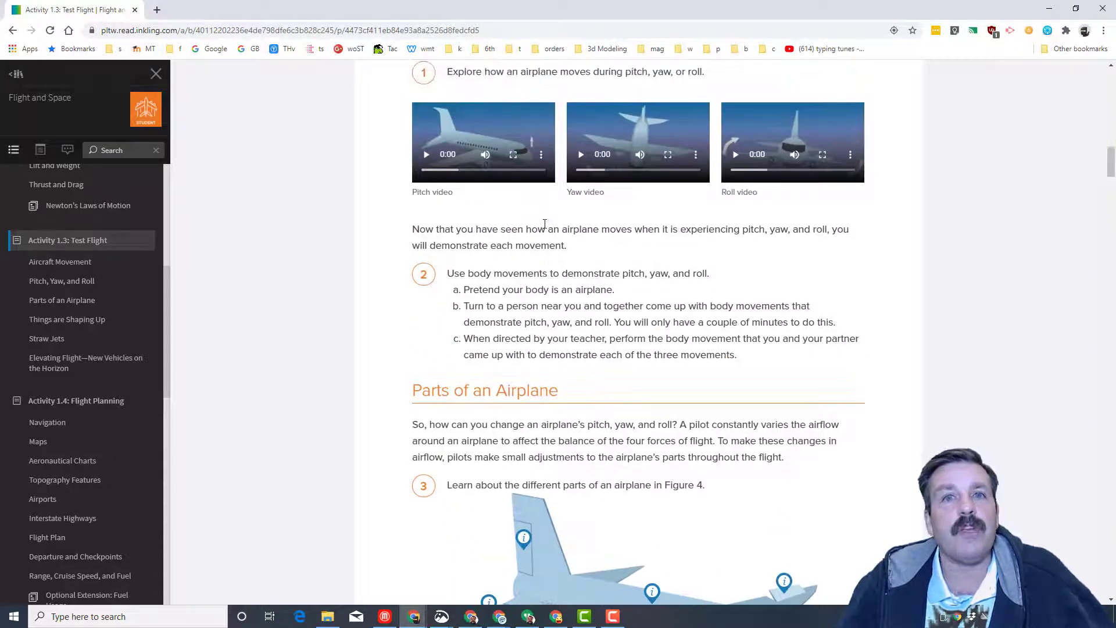
pyautogui.scroll(-2, 545, 225)
pyautogui.scroll(-3, 543, 223)
pyautogui.scroll(-2, 543, 224)
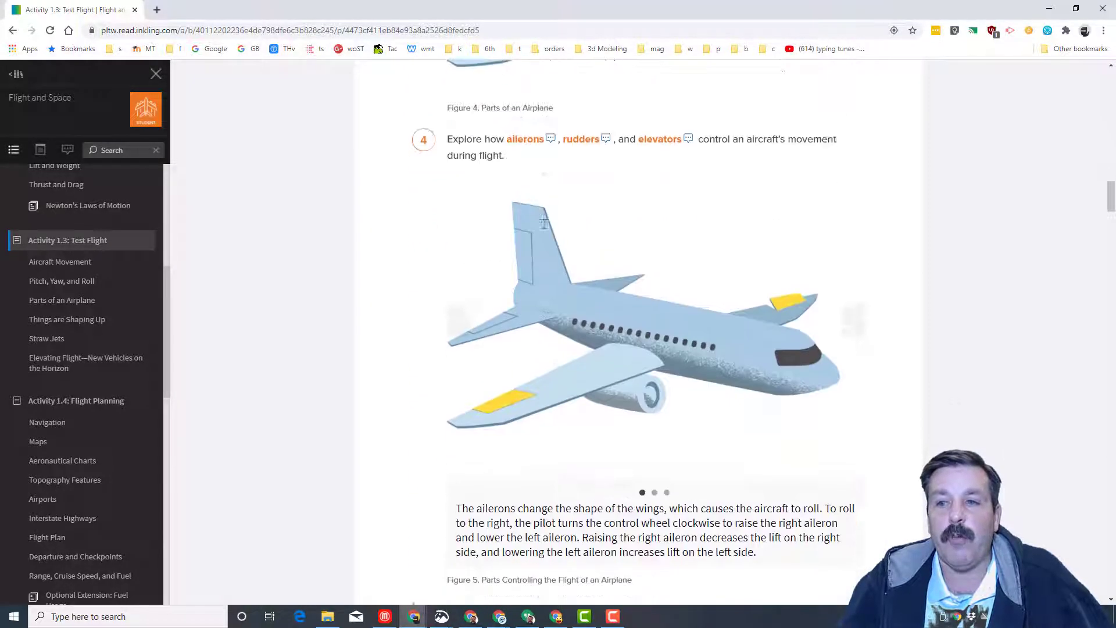
pyautogui.scroll(-4, 549, 236)
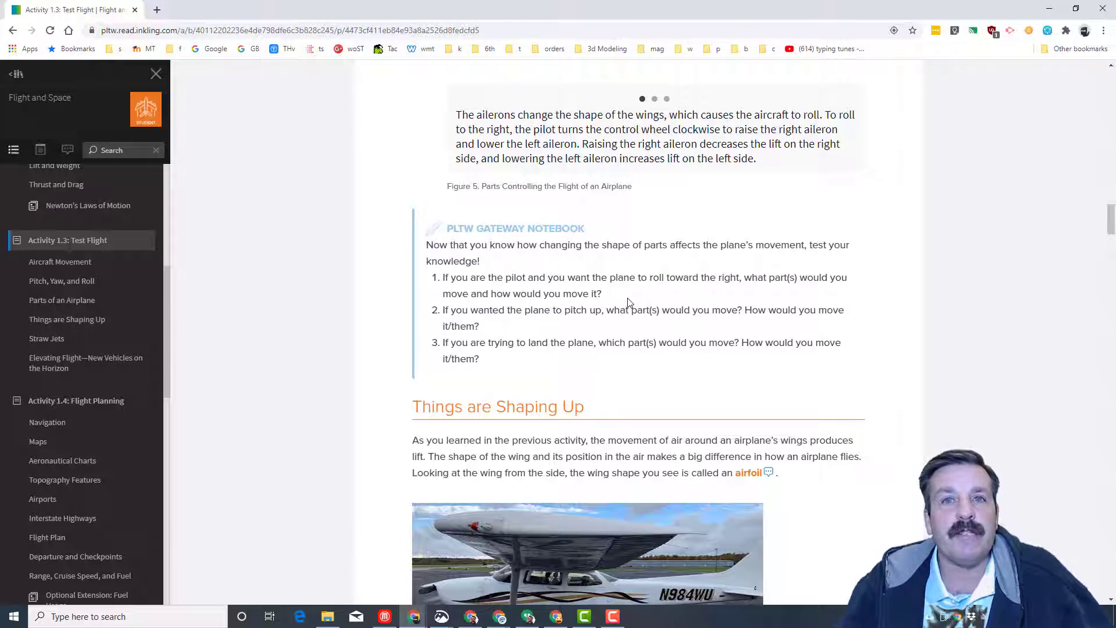
pyautogui.scroll(-3, 386, 204)
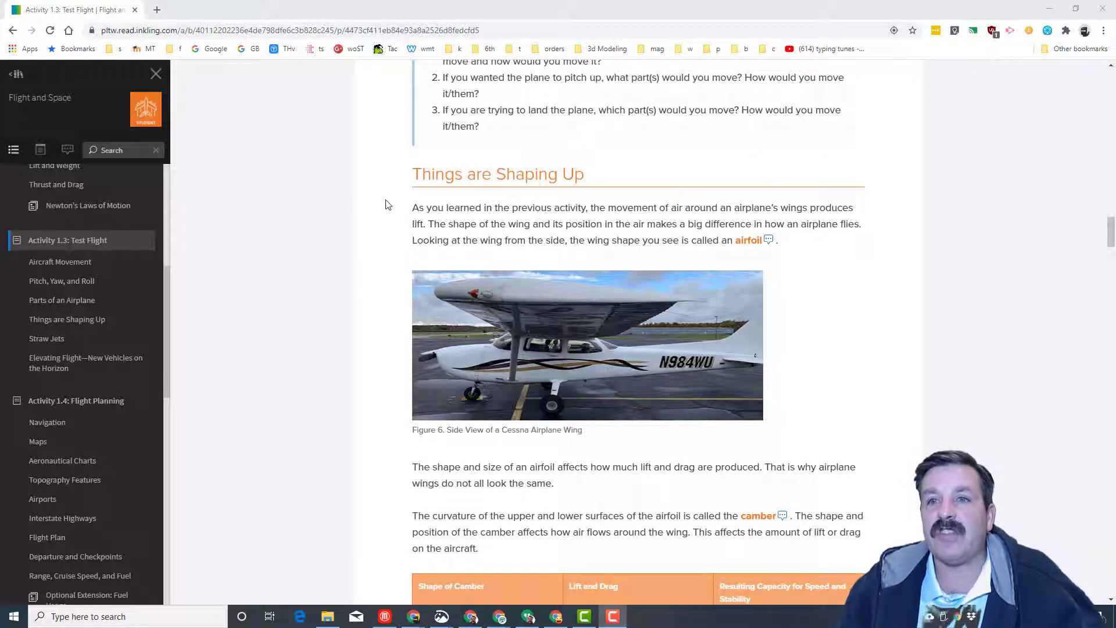
pyautogui.scroll(-4, 386, 205)
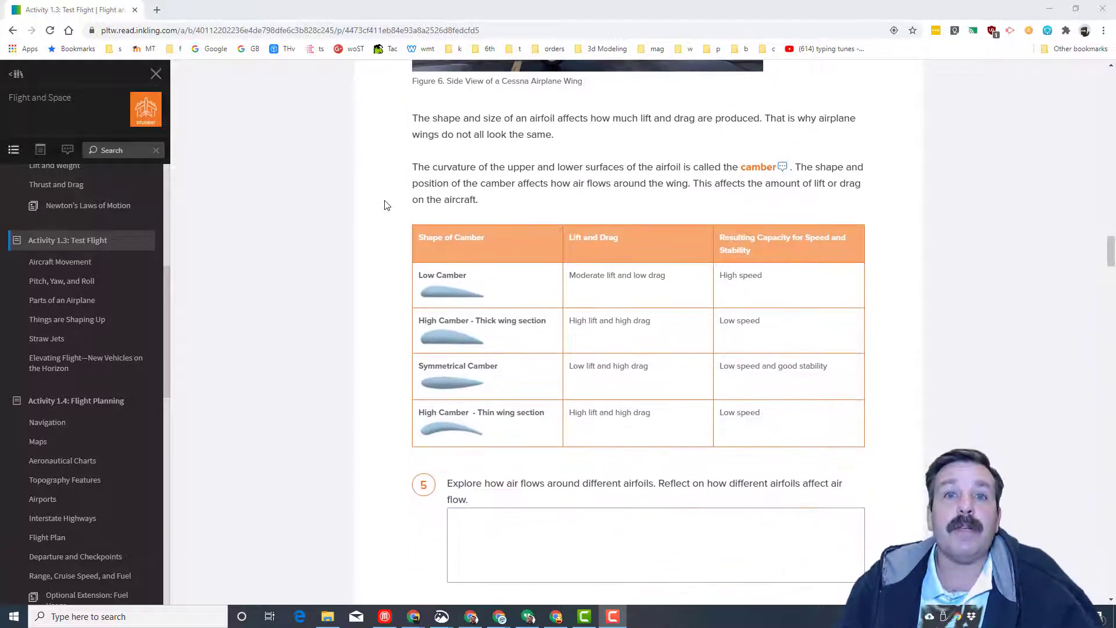
pyautogui.scroll(-1, 387, 204)
pyautogui.scroll(-2, 387, 204)
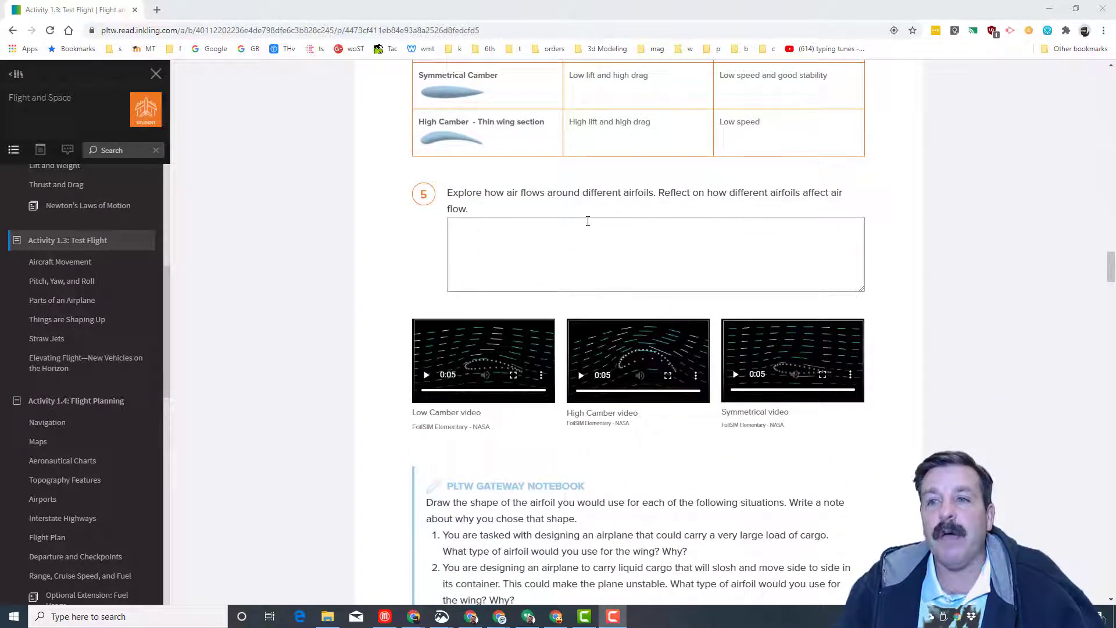
pyautogui.scroll(-1, 519, 382)
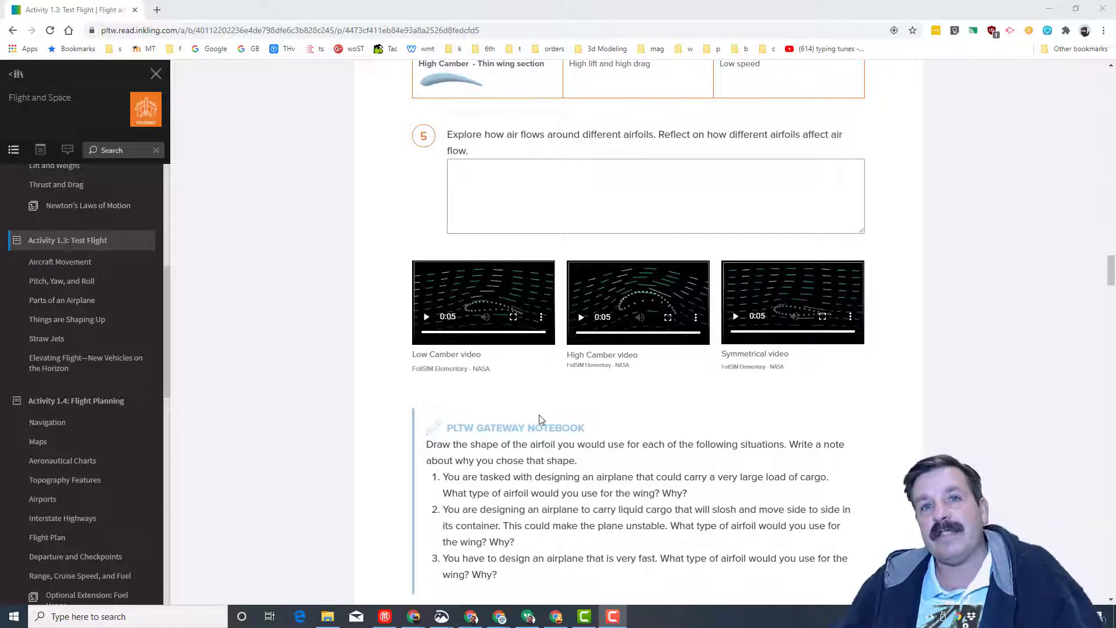
pyautogui.scroll(2, 431, 469)
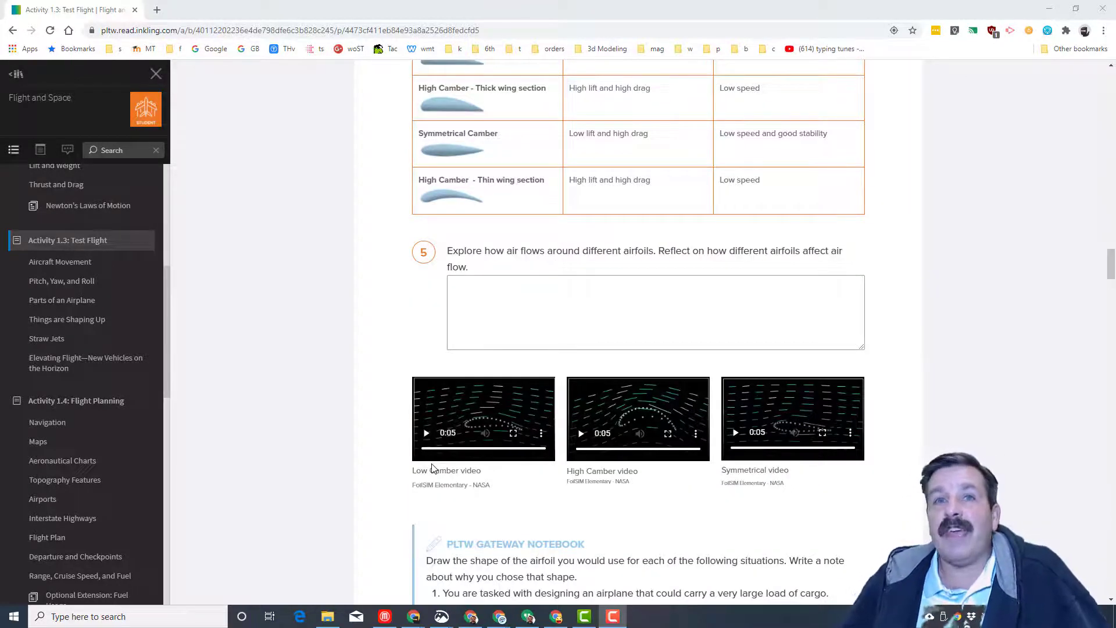